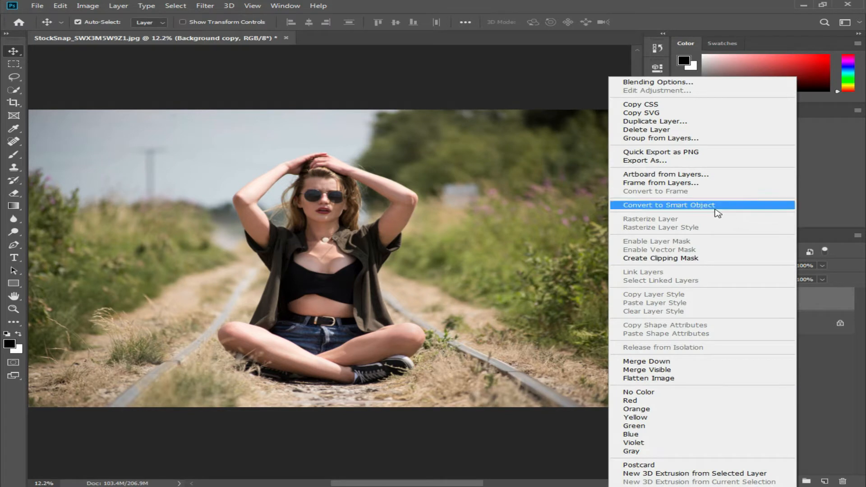
- Convert the Background copy layer to a smart object and open the Camera Raw filter on it
{"action": "left_click", "coordinate": [714, 205]}
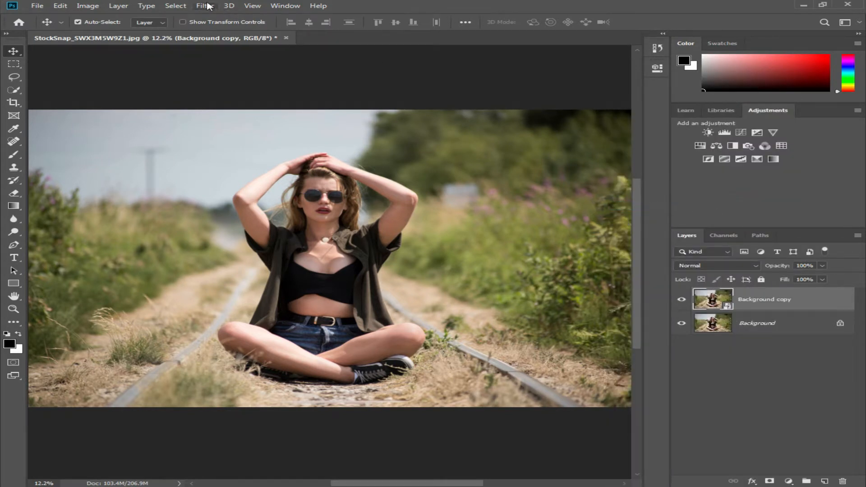
{"action": "left_click", "coordinate": [209, 5]}
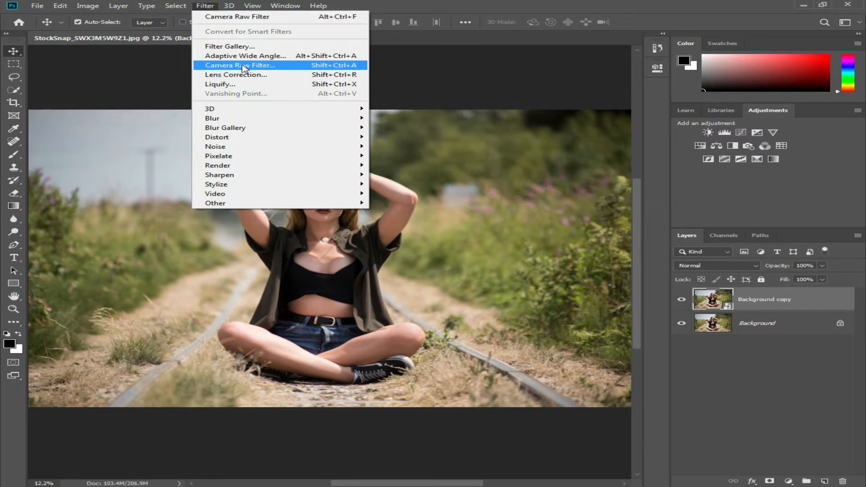
{"action": "left_click", "coordinate": [276, 67]}
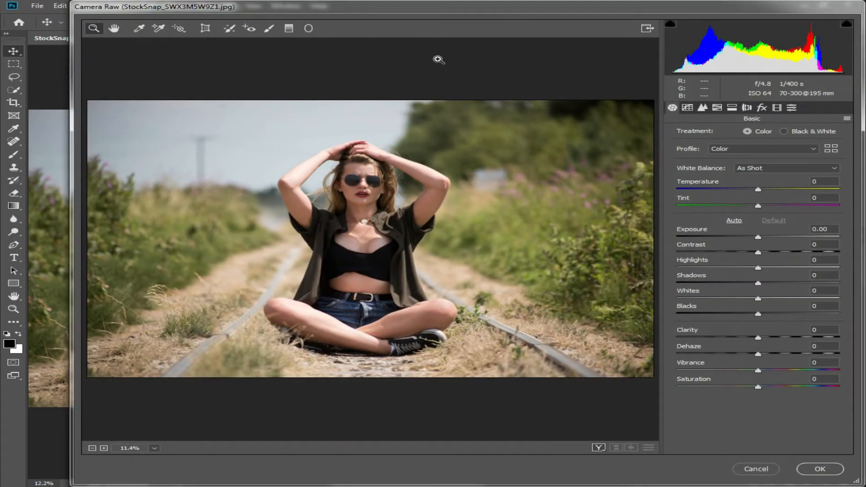
{"action": "left_click_drag", "start_coordinate": [580, 10], "coordinate": [553, 13]}
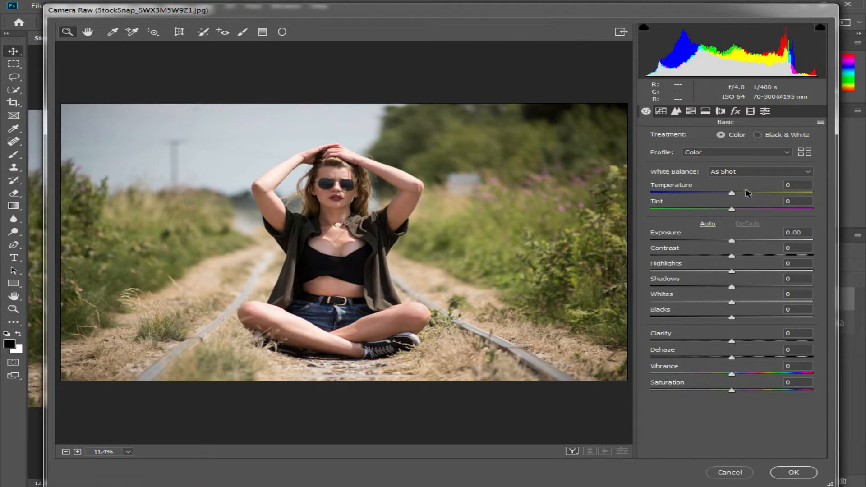
- Set the basic adjustments to Temperature +11, Tint -6, Exposure -0.15, Contrast +5 and Saturation +8
{"action": "left_click_drag", "start_coordinate": [734, 196], "coordinate": [743, 200]}
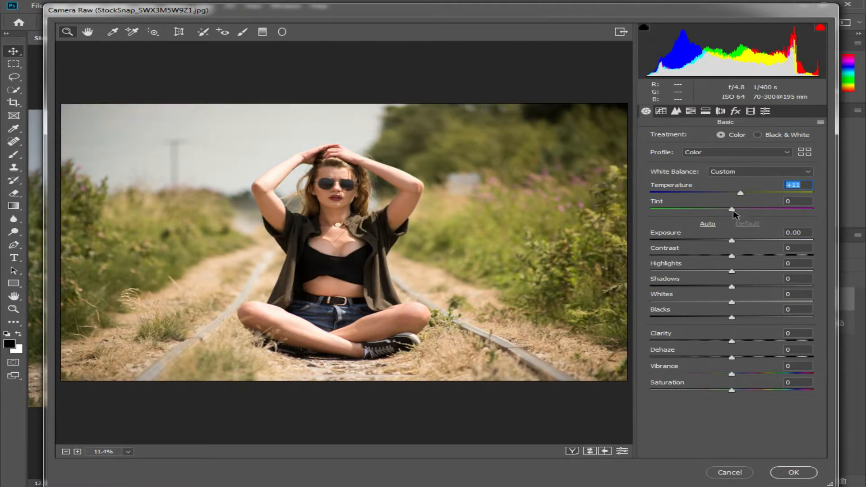
{"action": "left_click_drag", "start_coordinate": [735, 213], "coordinate": [727, 212]}
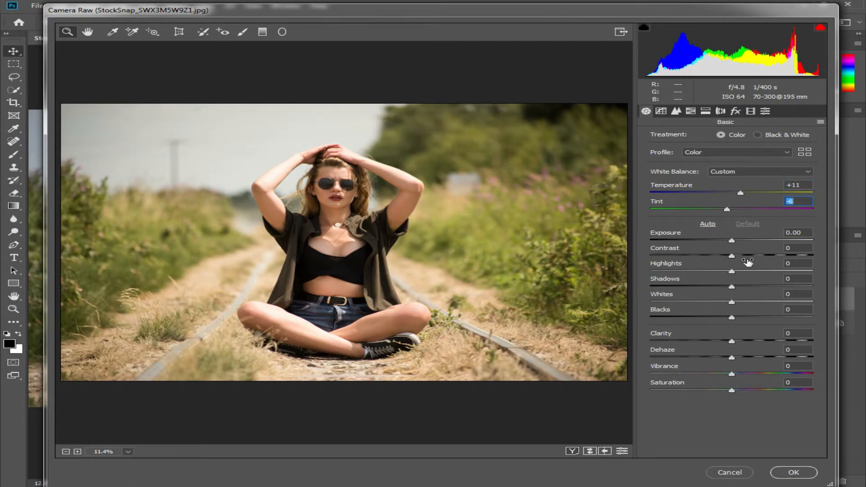
{"action": "left_click_drag", "start_coordinate": [732, 244], "coordinate": [736, 257]}
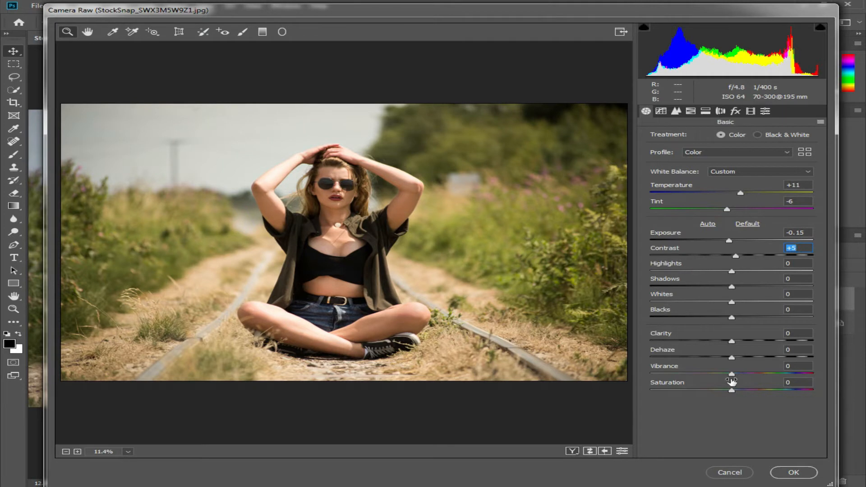
{"action": "left_click_drag", "start_coordinate": [731, 390], "coordinate": [739, 393]}
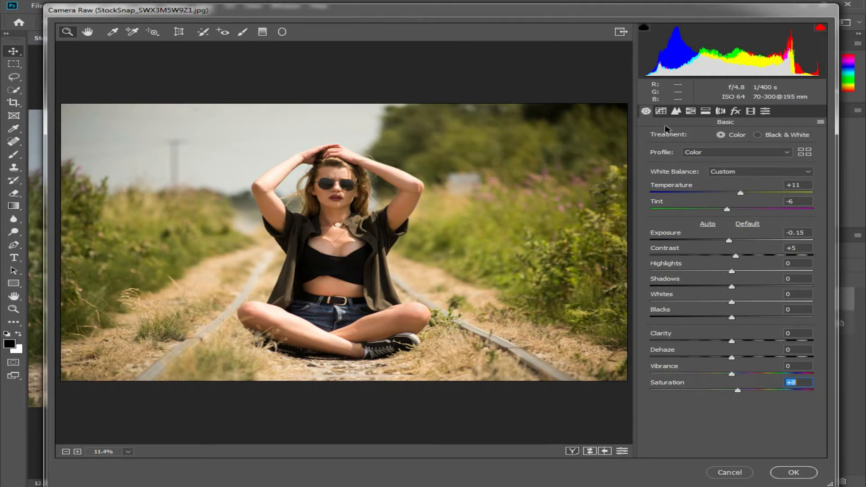
- Adjust the parametric tone curve with Highlights at +8 and Lights at -2
{"action": "left_click", "coordinate": [661, 112]}
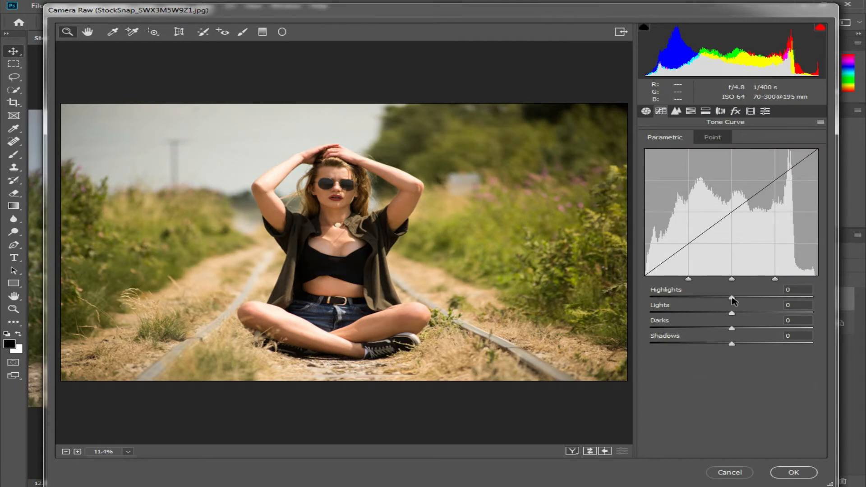
{"action": "left_click_drag", "start_coordinate": [731, 299], "coordinate": [731, 317]}
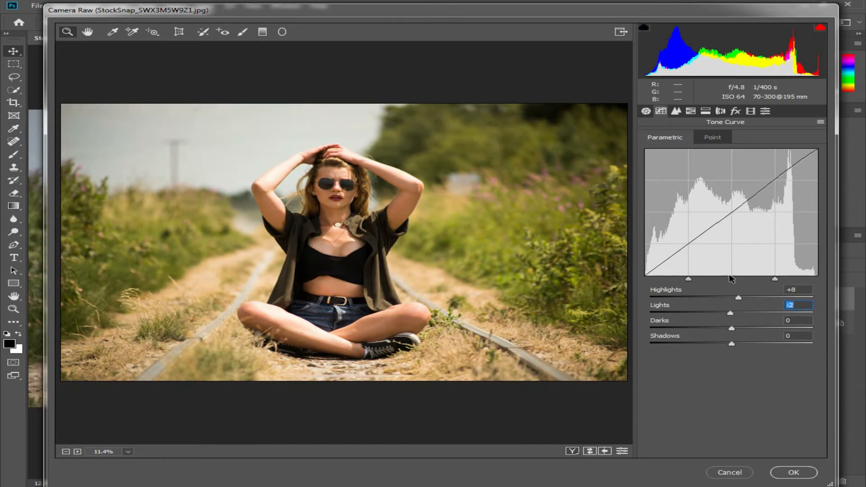
{"action": "left_click", "coordinate": [676, 113]}
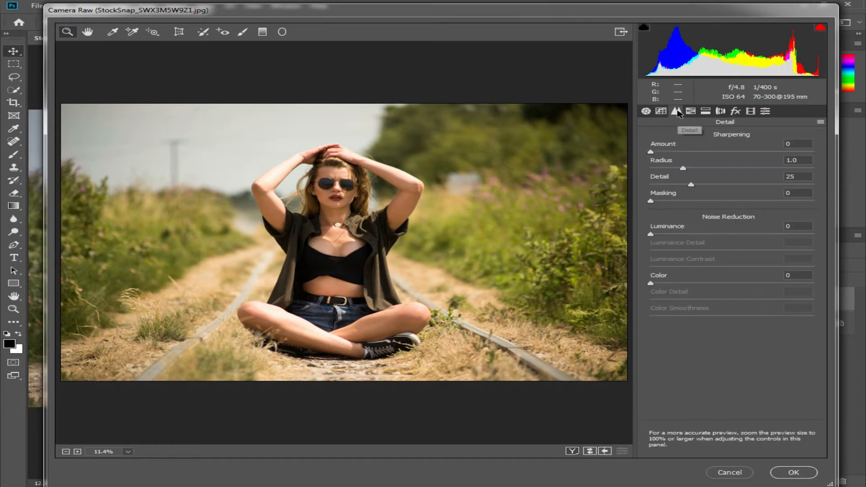
- Shift the HSL hue of Reds to -63 and Oranges to -8, judging the effect on the woman's face
{"action": "left_click", "coordinate": [691, 113]}
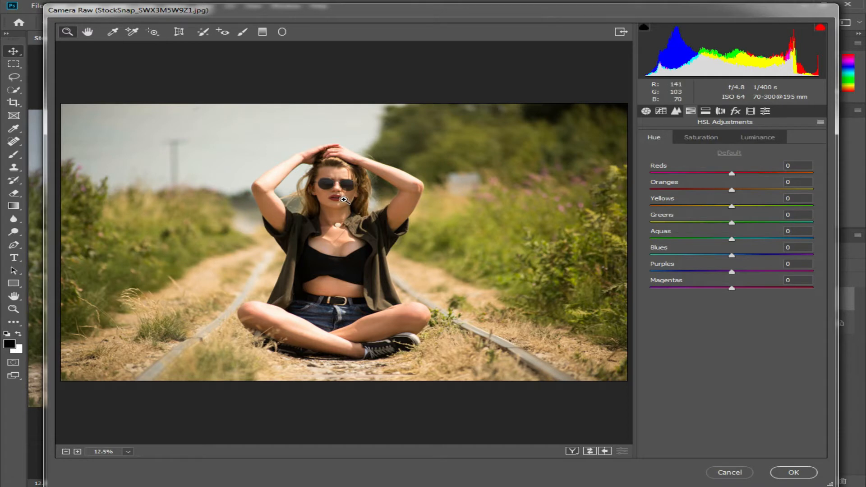
{"action": "scroll", "coordinate": [333, 191], "scroll_direction": "up", "scroll_amount": 7}
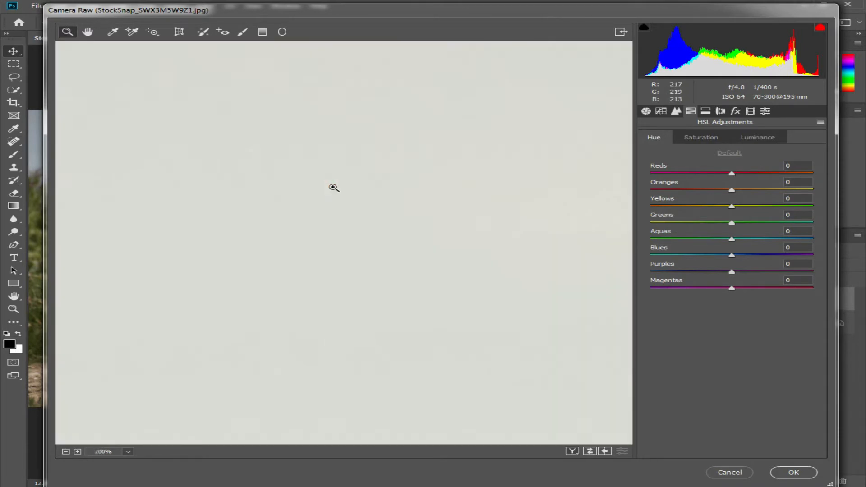
{"action": "left_click", "coordinate": [65, 451]}
{"action": "left_click", "coordinate": [66, 451]}
{"action": "left_click", "coordinate": [65, 451]}
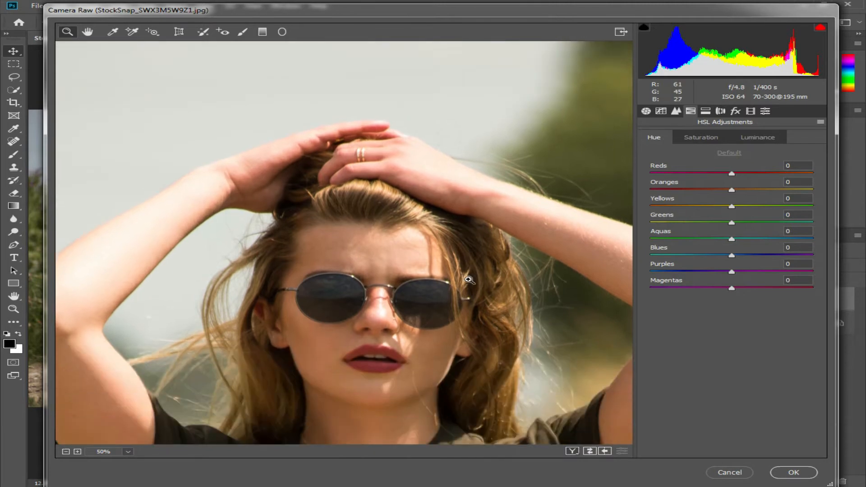
{"action": "scroll", "coordinate": [473, 275], "scroll_direction": "down", "scroll_amount": 4}
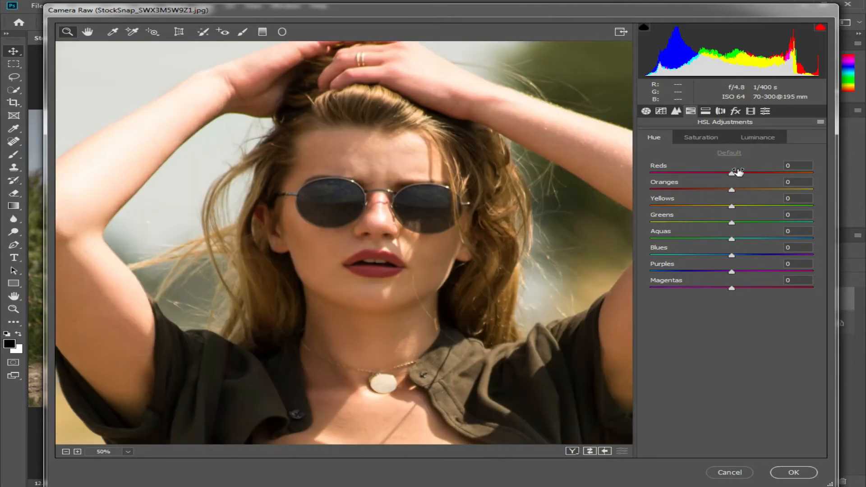
{"action": "left_click_drag", "start_coordinate": [731, 173], "coordinate": [683, 193]}
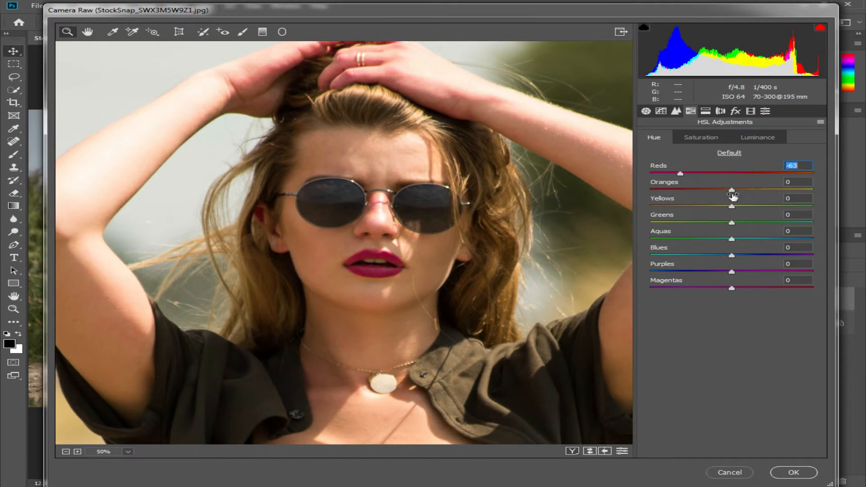
{"action": "mouse_move", "coordinate": [732, 193]}
{"action": "left_mouse_down"}
{"action": "mouse_move", "coordinate": [641, 202]}
{"action": "mouse_move", "coordinate": [728, 205]}
{"action": "left_mouse_up"}
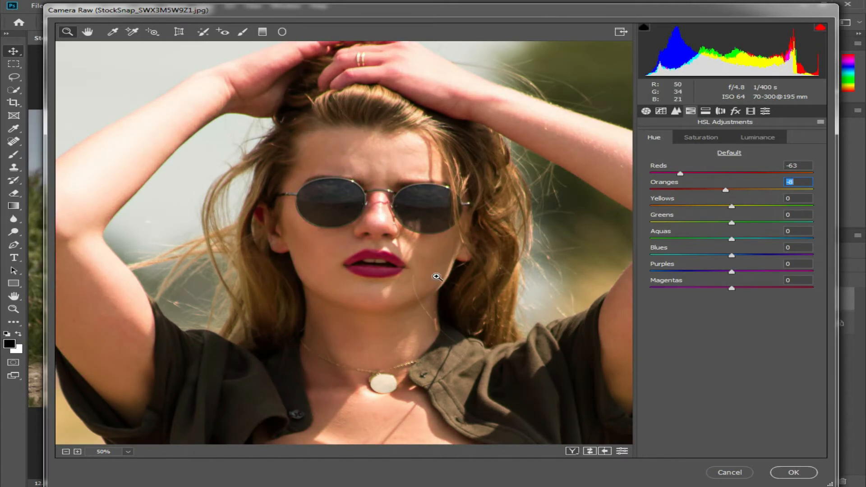
- Set the HSL hue of both Yellows and Greens to +100 to turn the foliage a deeper green
{"action": "right_click", "coordinate": [363, 307]}
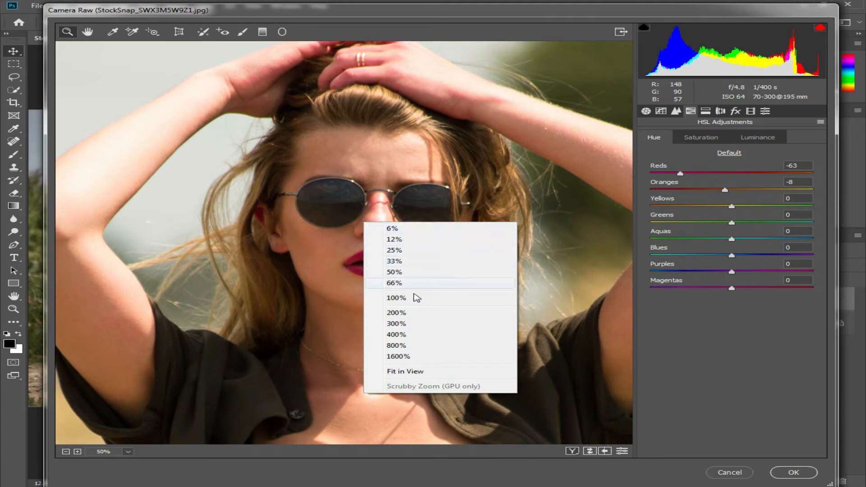
{"action": "left_click", "coordinate": [413, 297]}
{"action": "right_click", "coordinate": [414, 194]}
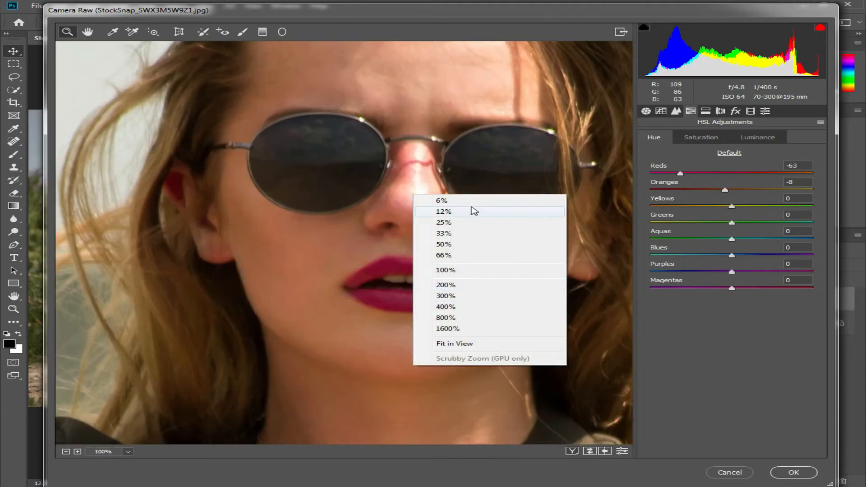
{"action": "left_click", "coordinate": [458, 245]}
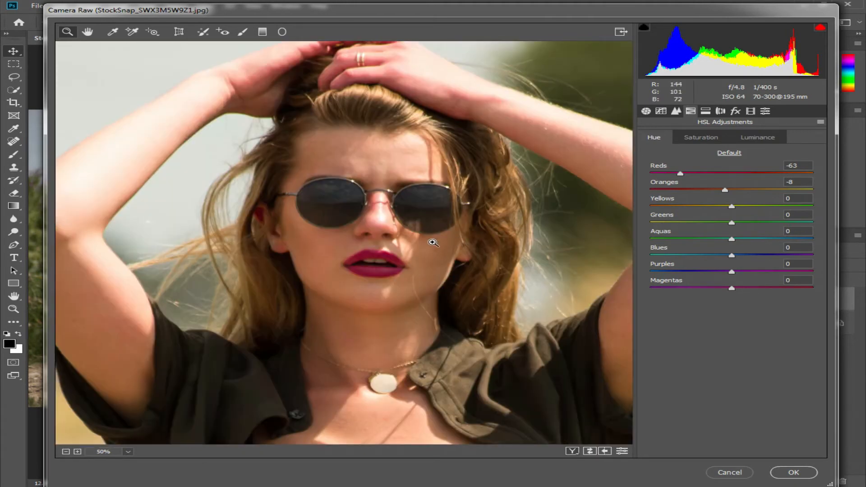
{"action": "right_click", "coordinate": [435, 157]}
{"action": "left_click", "coordinate": [470, 176]}
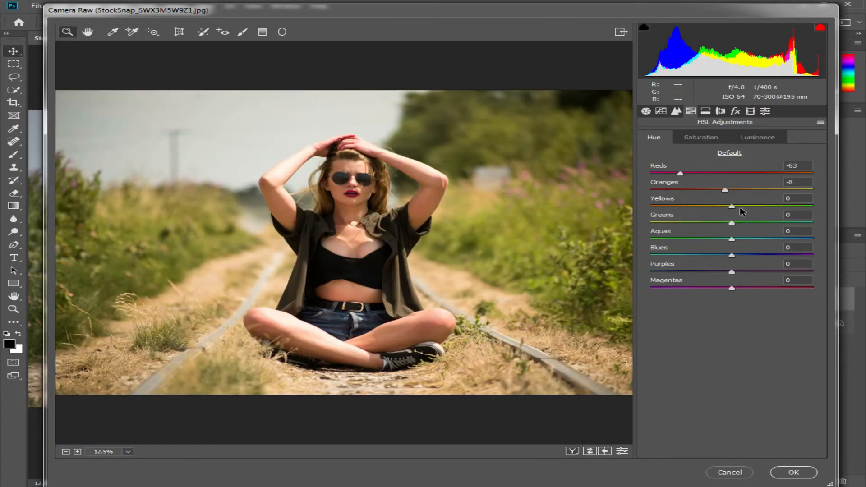
{"action": "left_click_drag", "start_coordinate": [731, 207], "coordinate": [827, 224]}
{"action": "left_click_drag", "start_coordinate": [734, 226], "coordinate": [837, 230]}
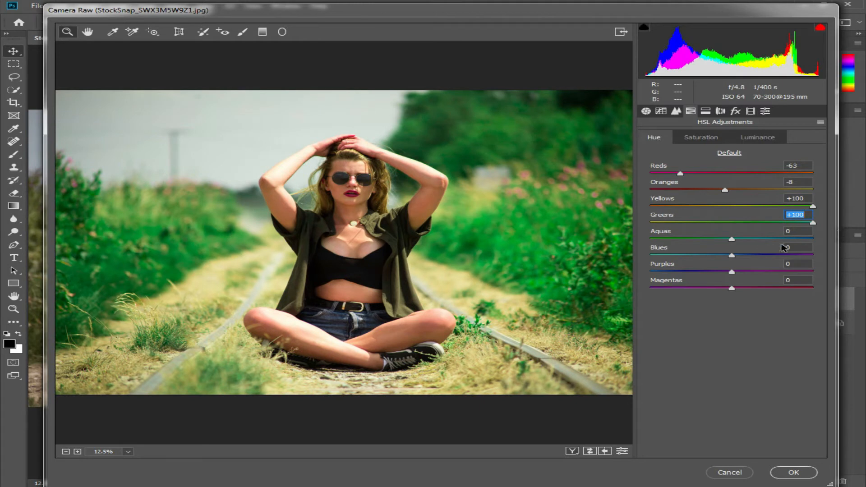
{"action": "left_click_drag", "start_coordinate": [732, 239], "coordinate": [833, 238]}
{"action": "left_click_drag", "start_coordinate": [733, 258], "coordinate": [650, 263]}
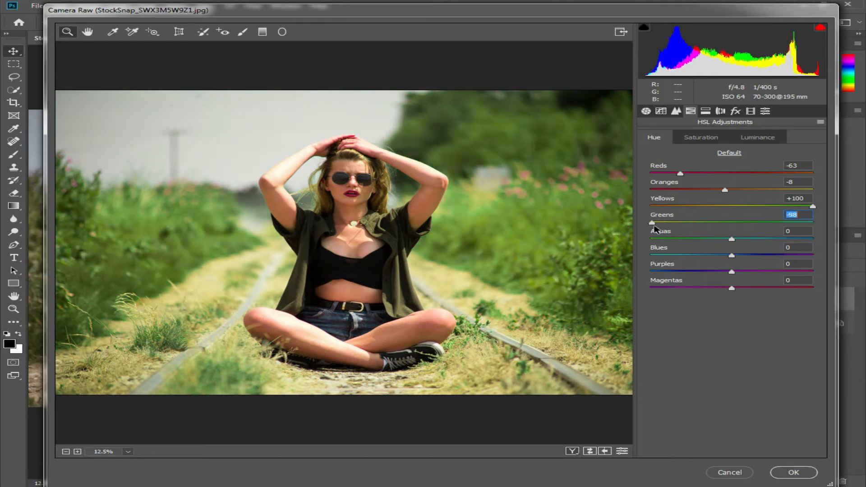
{"action": "left_click_drag", "start_coordinate": [655, 228], "coordinate": [837, 230]}
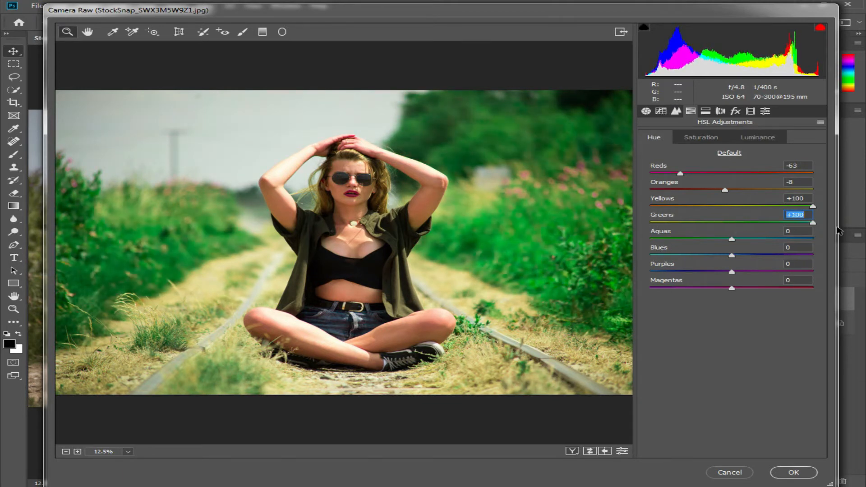
- Set the HSL hue of Aquas to +100, Blues to -100, Purples to +100 and Magentas to +100
{"action": "left_click_drag", "start_coordinate": [732, 239], "coordinate": [829, 238]}
{"action": "left_click_drag", "start_coordinate": [731, 255], "coordinate": [647, 281]}
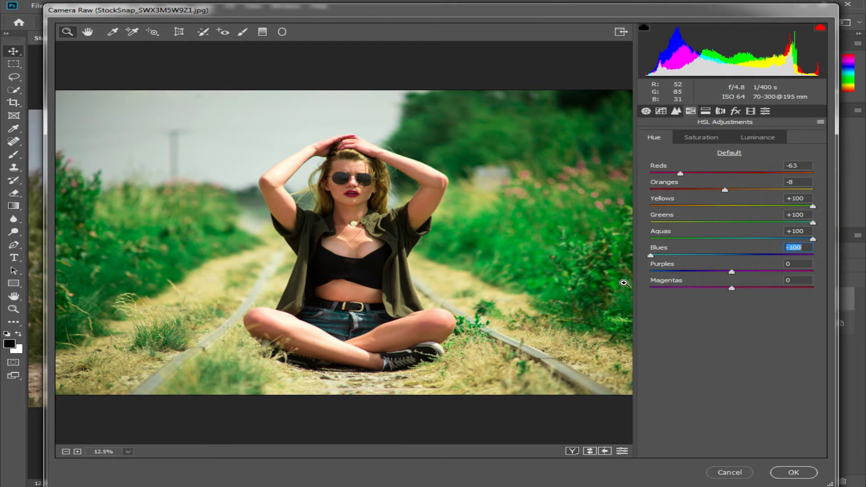
{"action": "left_click_drag", "start_coordinate": [731, 272], "coordinate": [813, 271]}
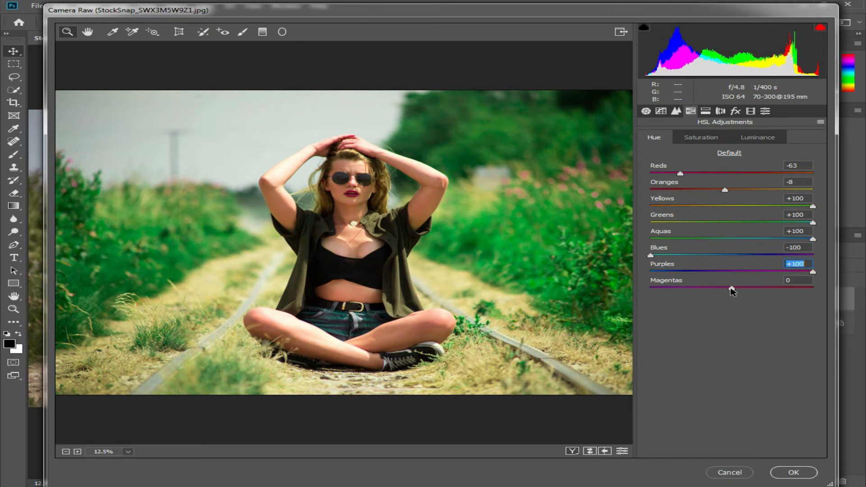
{"action": "left_click_drag", "start_coordinate": [731, 287], "coordinate": [863, 293]}
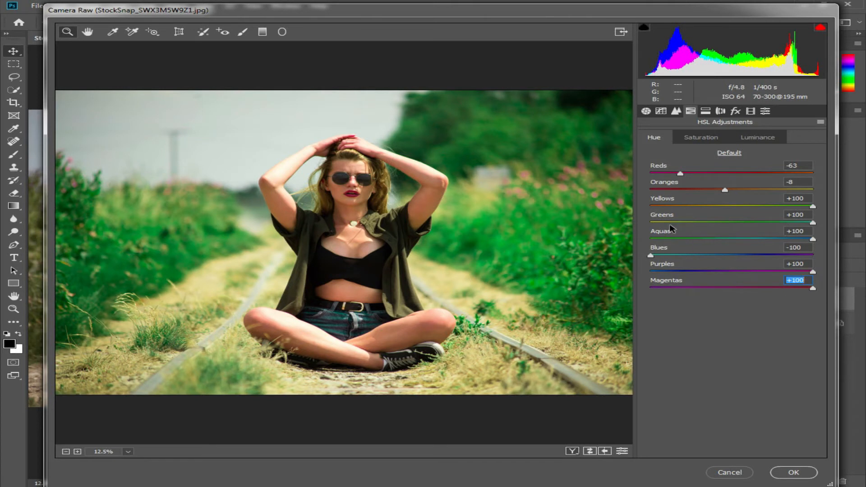
- Raise the HSL saturation of Reds to +12 and Oranges to +1 while viewing the face up close
{"action": "left_click", "coordinate": [699, 138]}
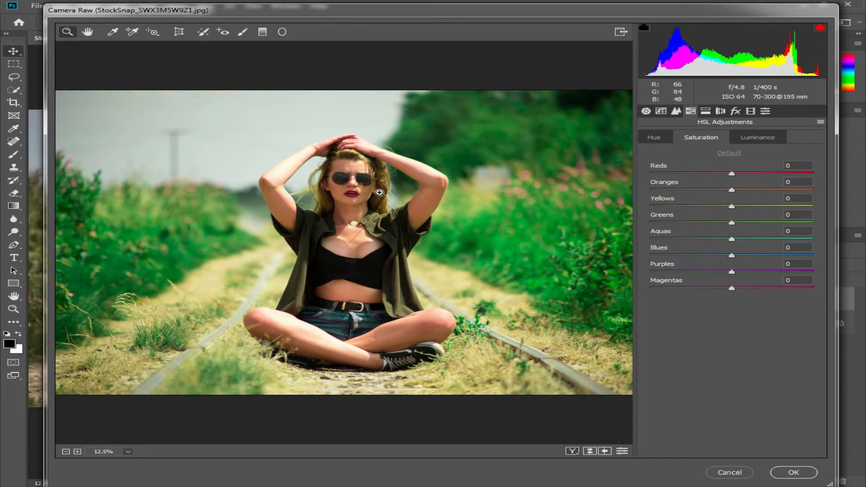
{"action": "left_click", "coordinate": [361, 193]}
{"action": "left_click", "coordinate": [314, 233]}
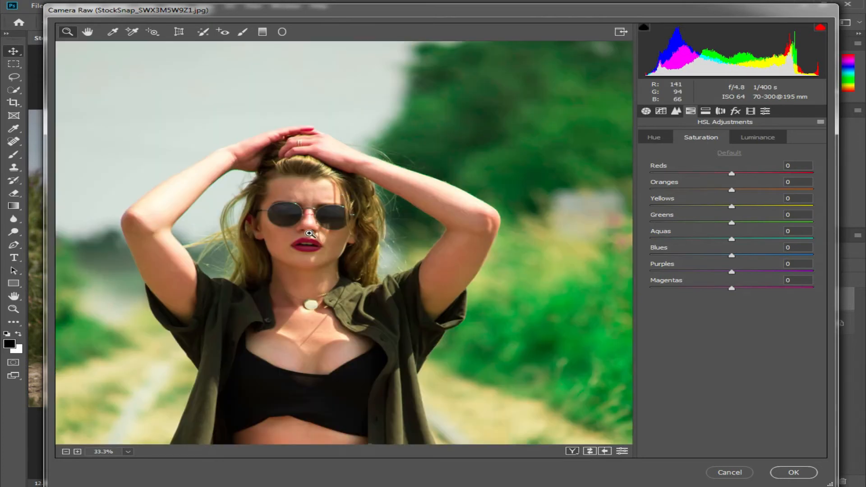
{"action": "left_click", "coordinate": [332, 248]}
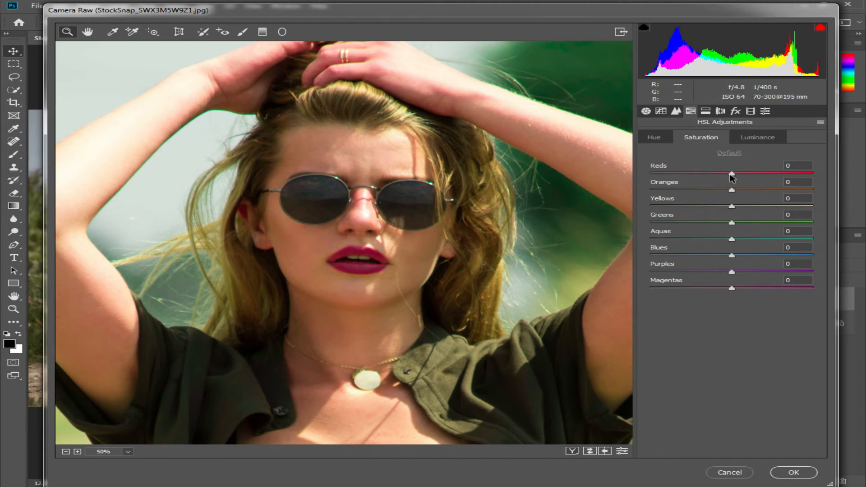
{"action": "left_click_drag", "start_coordinate": [731, 173], "coordinate": [733, 195]}
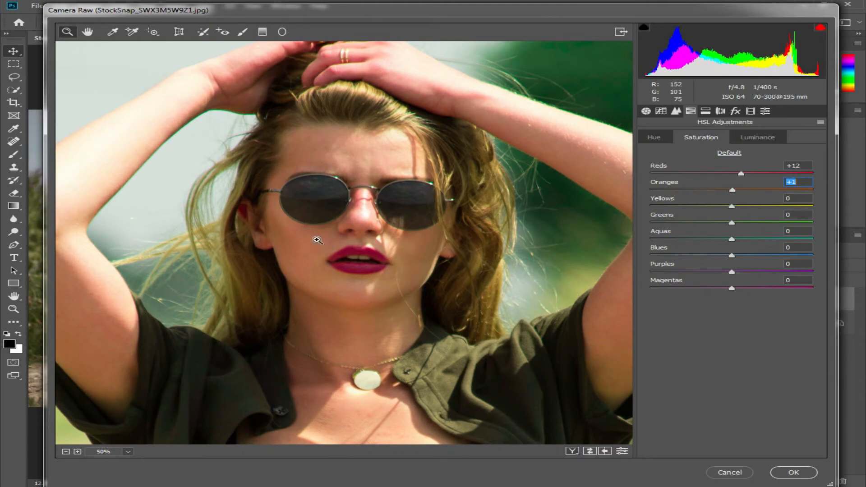
- Set the HSL saturation of Yellows to +65, judging the effect on the whole photo
{"action": "left_click_drag", "start_coordinate": [731, 207], "coordinate": [835, 215]}
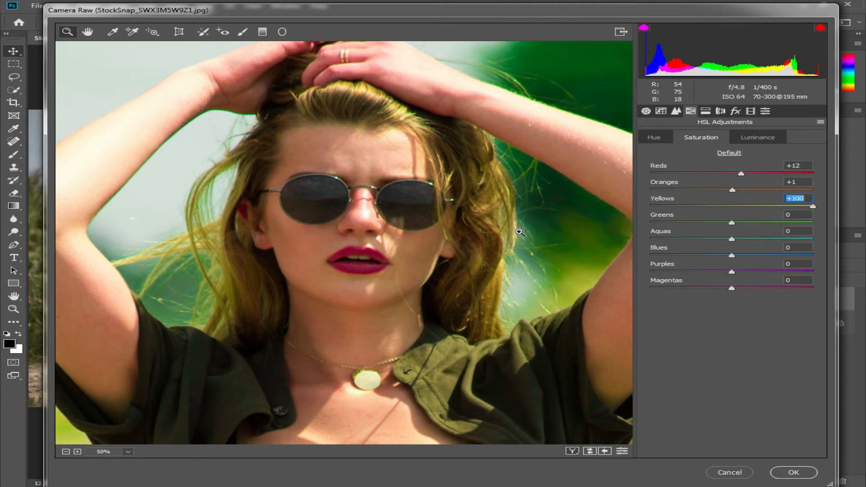
{"action": "right_click", "coordinate": [530, 189]}
{"action": "left_click", "coordinate": [530, 188]}
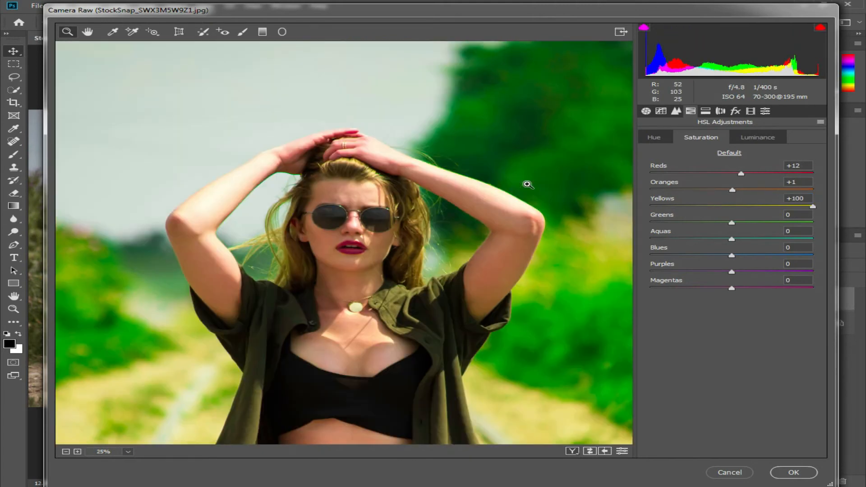
{"action": "right_click", "coordinate": [514, 192]}
{"action": "left_click", "coordinate": [547, 124]}
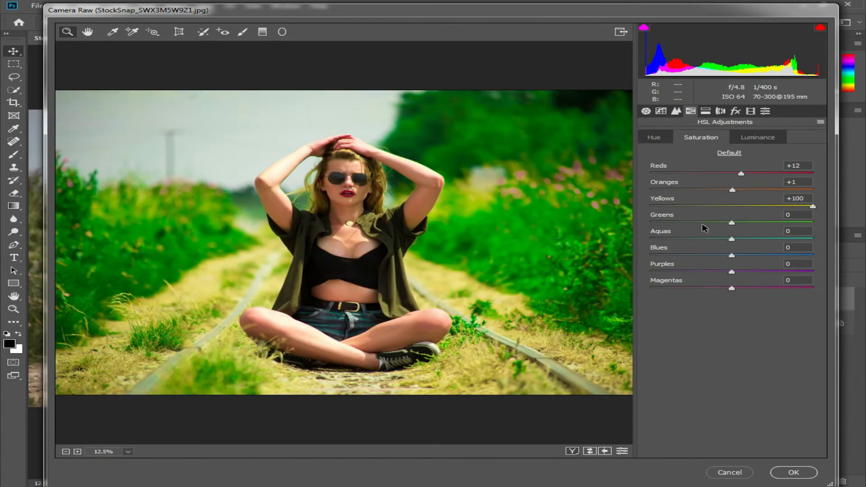
{"action": "left_click_drag", "start_coordinate": [812, 206], "coordinate": [786, 207]}
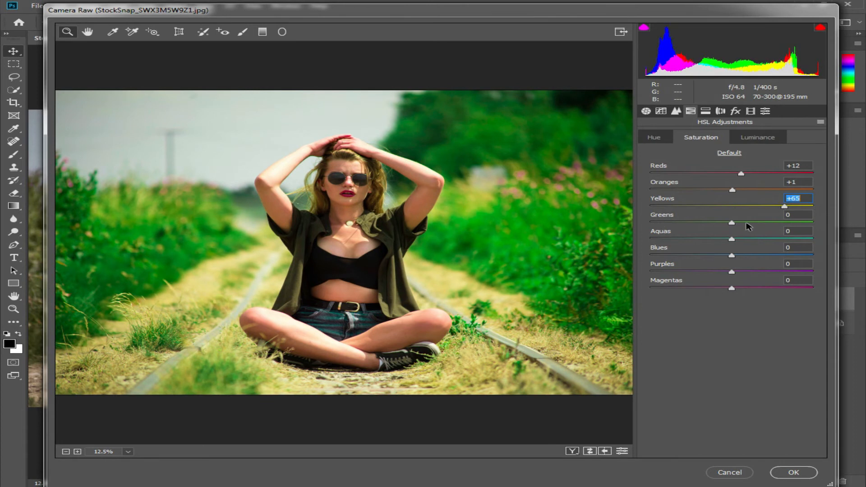
- Set the HSL saturation of Greens, Aquas and Blues to +100, and raise Purples to the maximum
{"action": "left_click_drag", "start_coordinate": [731, 223], "coordinate": [861, 220]}
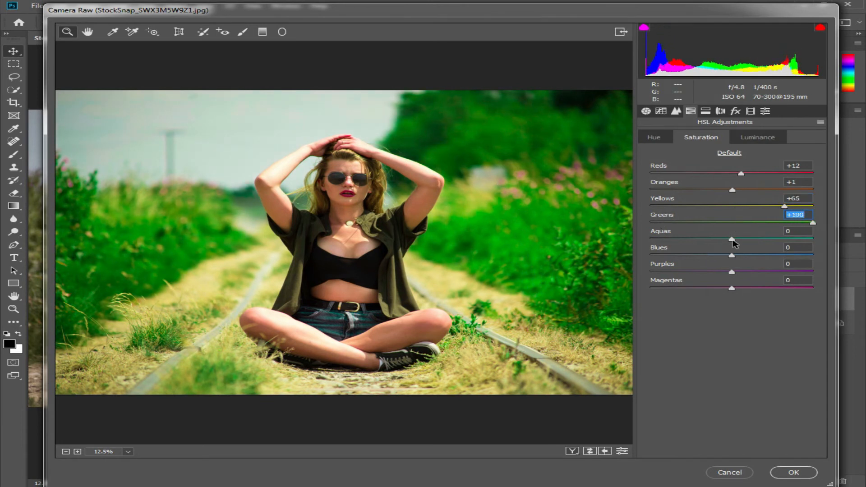
{"action": "left_click_drag", "start_coordinate": [731, 239], "coordinate": [851, 244]}
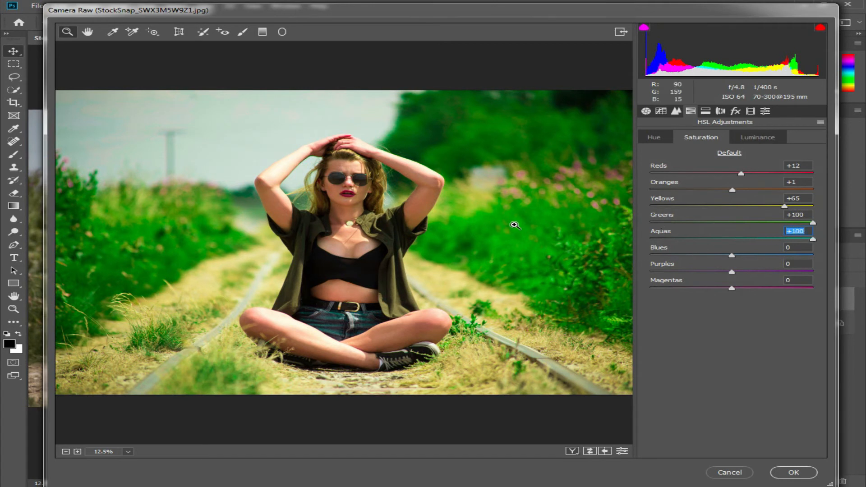
{"action": "left_click_drag", "start_coordinate": [731, 255], "coordinate": [814, 256]}
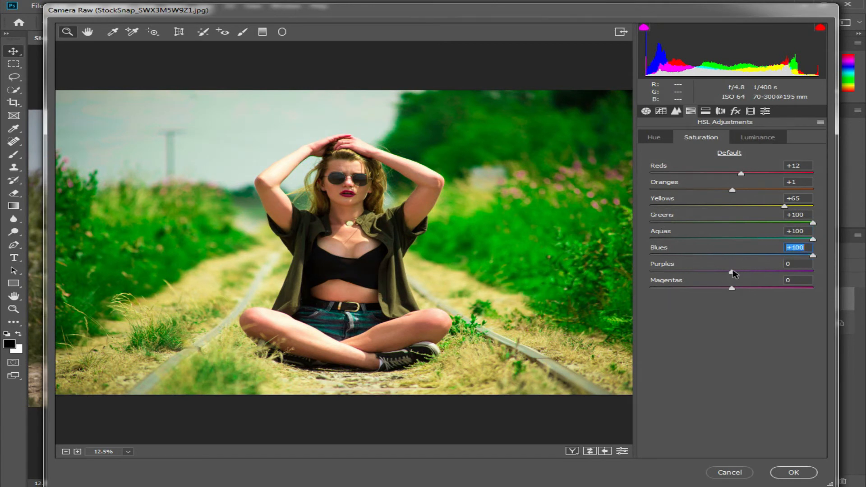
{"action": "left_click_drag", "start_coordinate": [731, 272], "coordinate": [814, 272]}
- Set HSL luminance to Reds +7, Oranges +4, Yellows +1, Greens +31, Aquas +30 and Blues +38, and apply the Camera Raw filter
{"action": "left_click", "coordinate": [752, 141]}
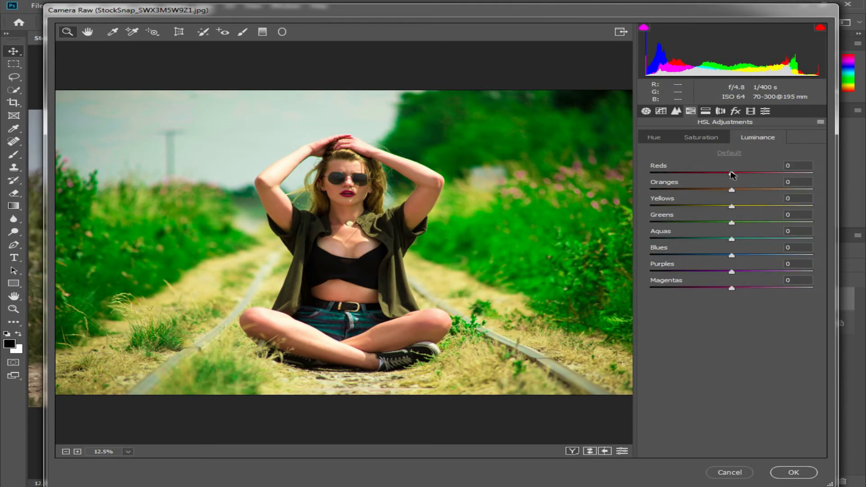
{"action": "mouse_move", "coordinate": [731, 174]}
{"action": "left_mouse_down"}
{"action": "mouse_move", "coordinate": [631, 182]}
{"action": "mouse_move", "coordinate": [816, 179]}
{"action": "mouse_move", "coordinate": [739, 180]}
{"action": "left_mouse_up"}
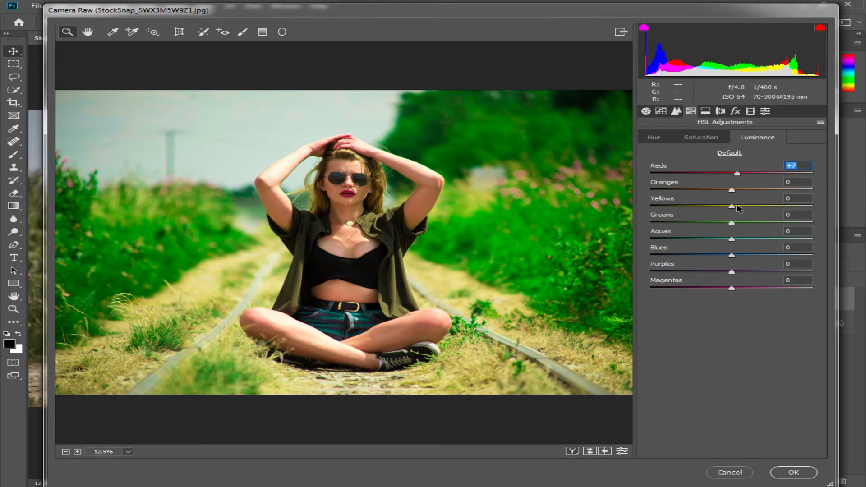
{"action": "left_click_drag", "start_coordinate": [734, 190], "coordinate": [763, 255]}
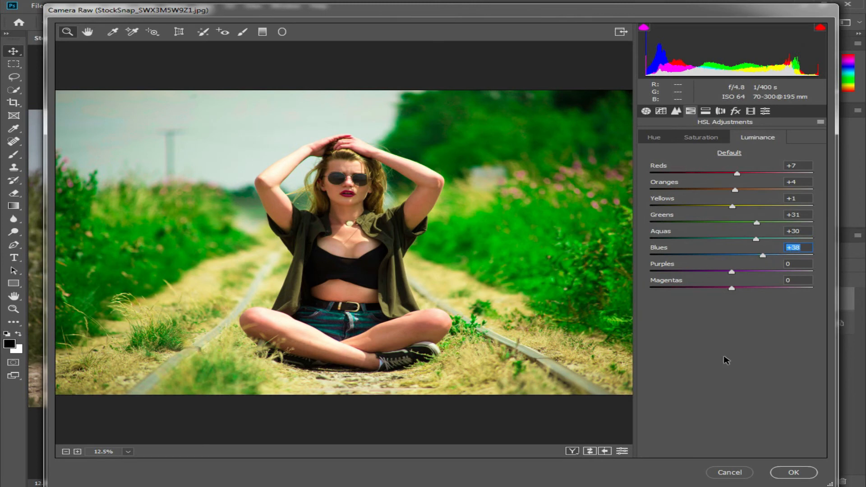
{"action": "left_click", "coordinate": [777, 472]}
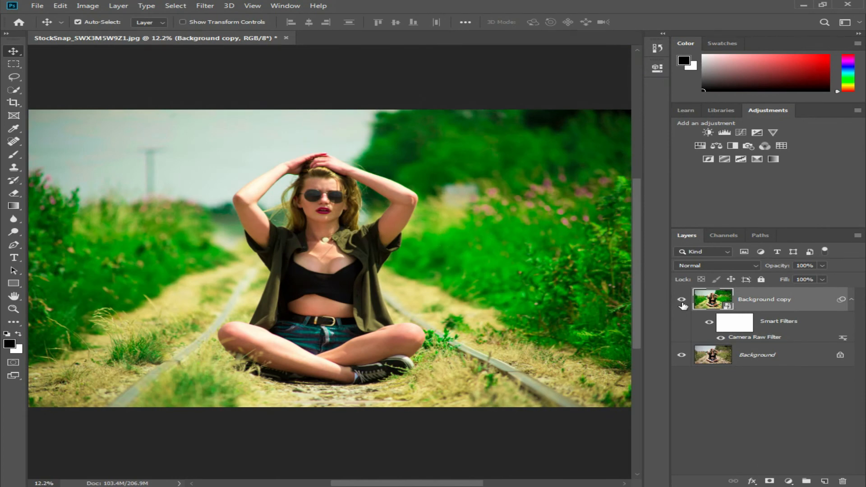
- Toggle the visibility of the Background copy layer repeatedly to compare the graded photo with the original
{"action": "left_click", "coordinate": [681, 300]}
{"action": "left_click", "coordinate": [681, 300]}
{"action": "left_click", "coordinate": [681, 300]}
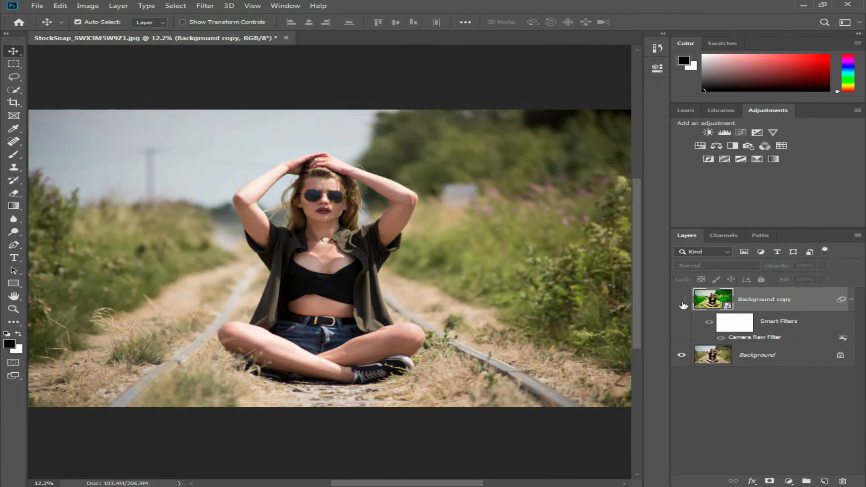
{"action": "left_click", "coordinate": [681, 300]}
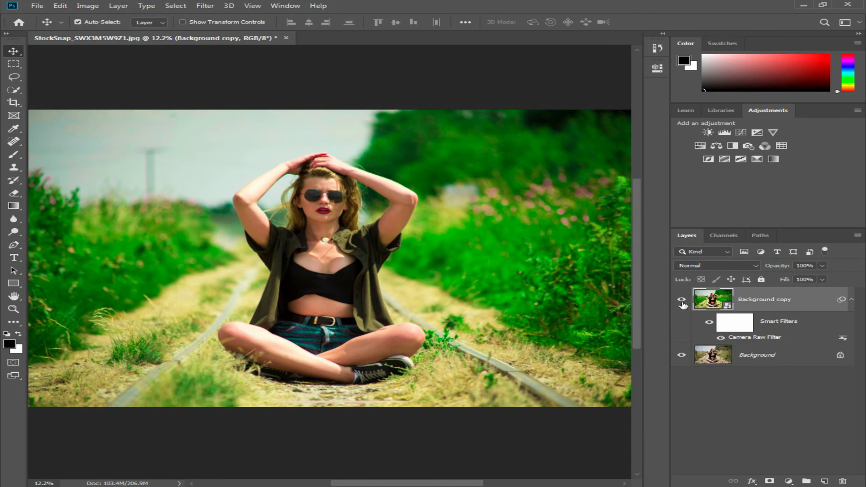
{"action": "left_click", "coordinate": [681, 299]}
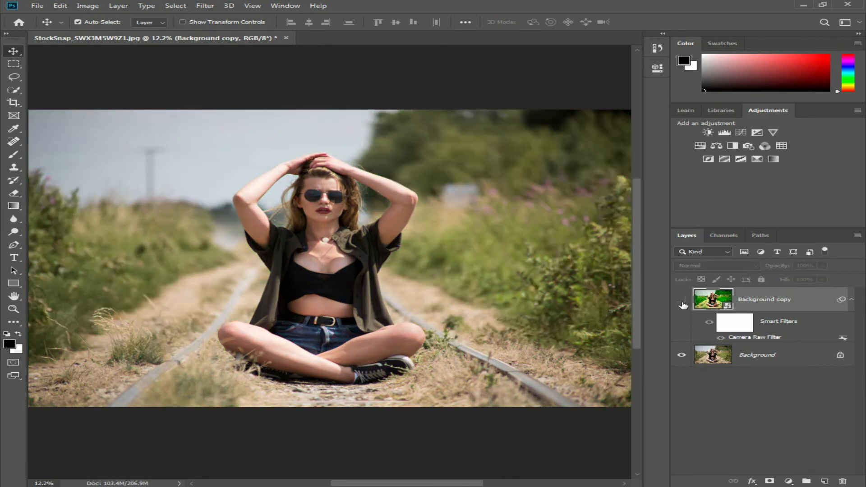